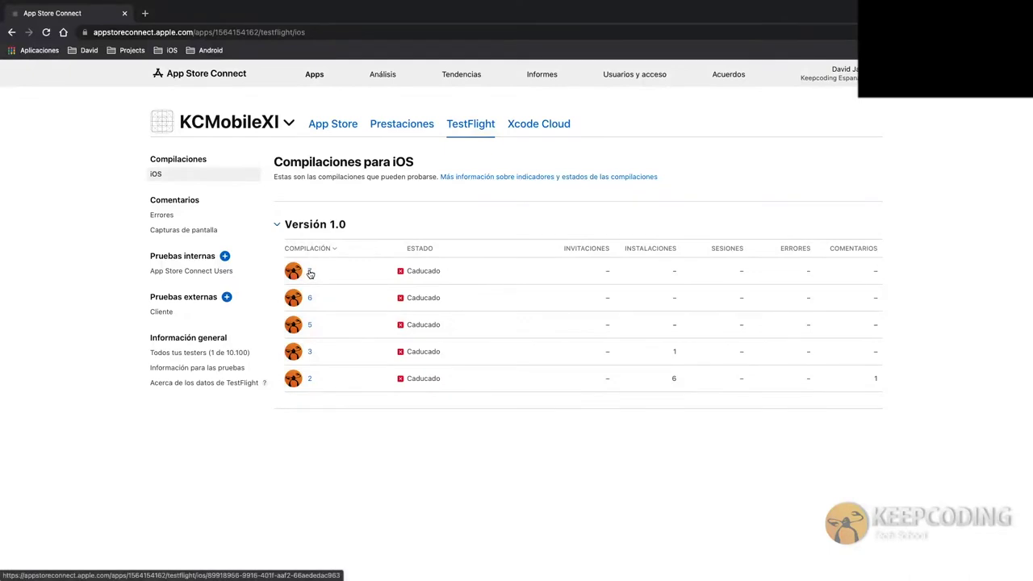
Open build 7 of version 1.0 and examine its test details, assigned tester group and individual testers.
left_click(310, 273)
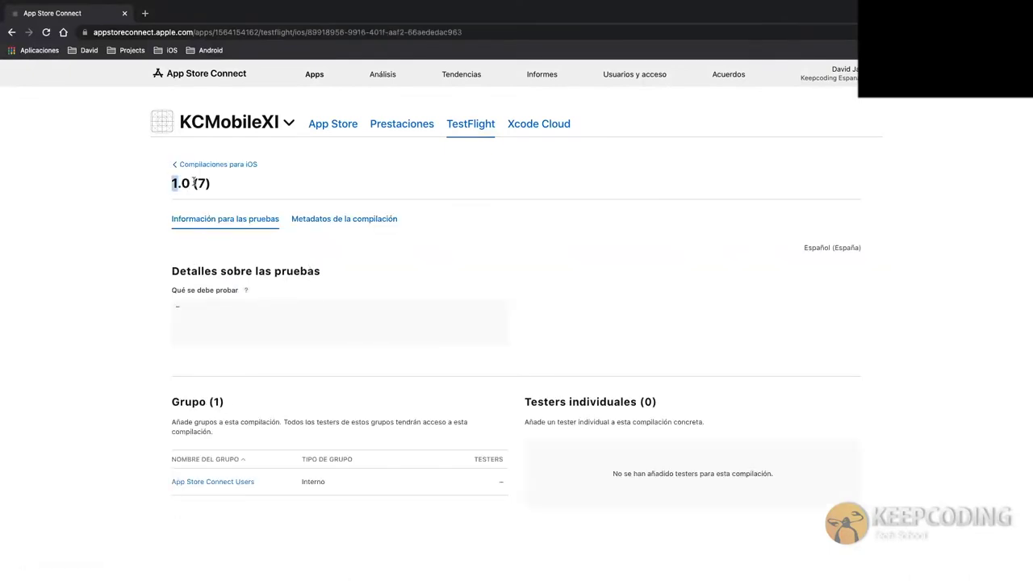
left_click_drag(172, 183, 224, 187)
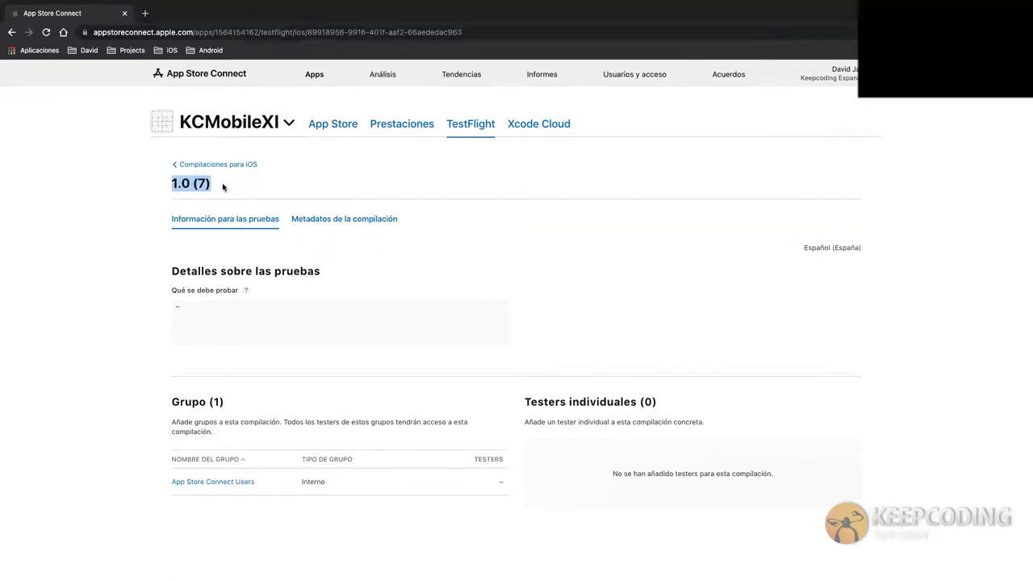
scroll(162, 274, "down", 2)
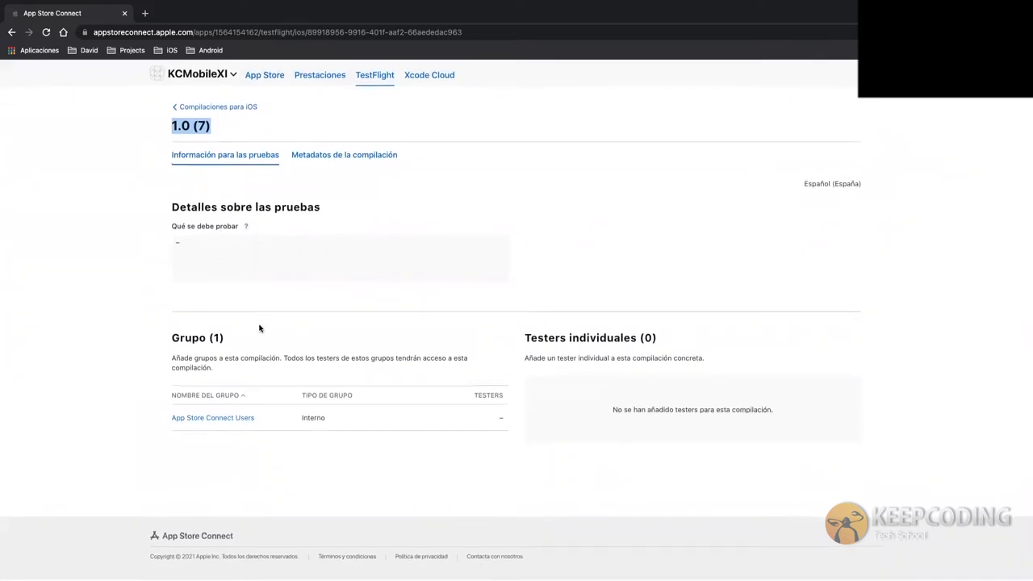
left_click(182, 406)
left_click_drag(183, 405, 516, 427)
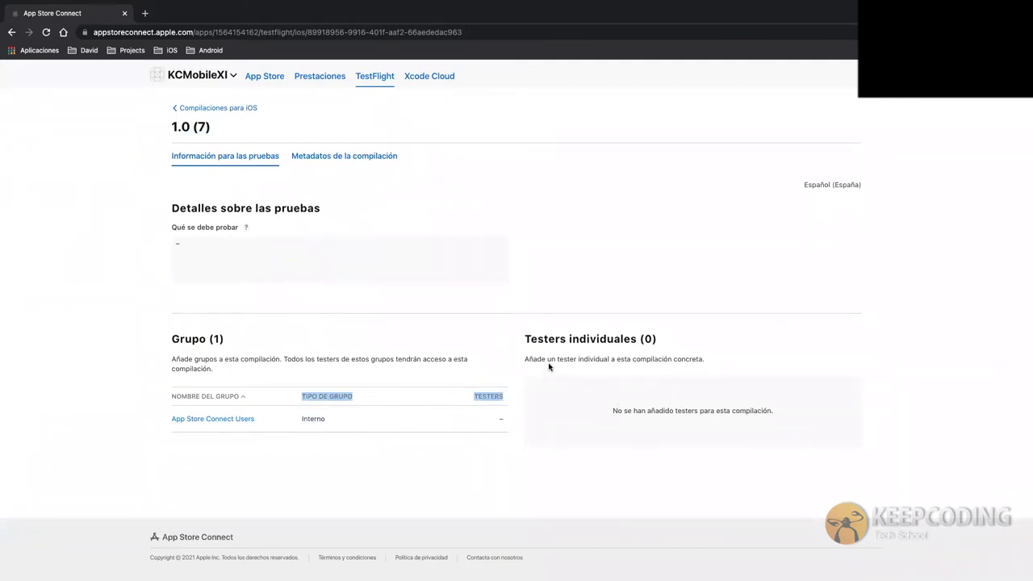
left_click_drag(524, 334, 626, 392)
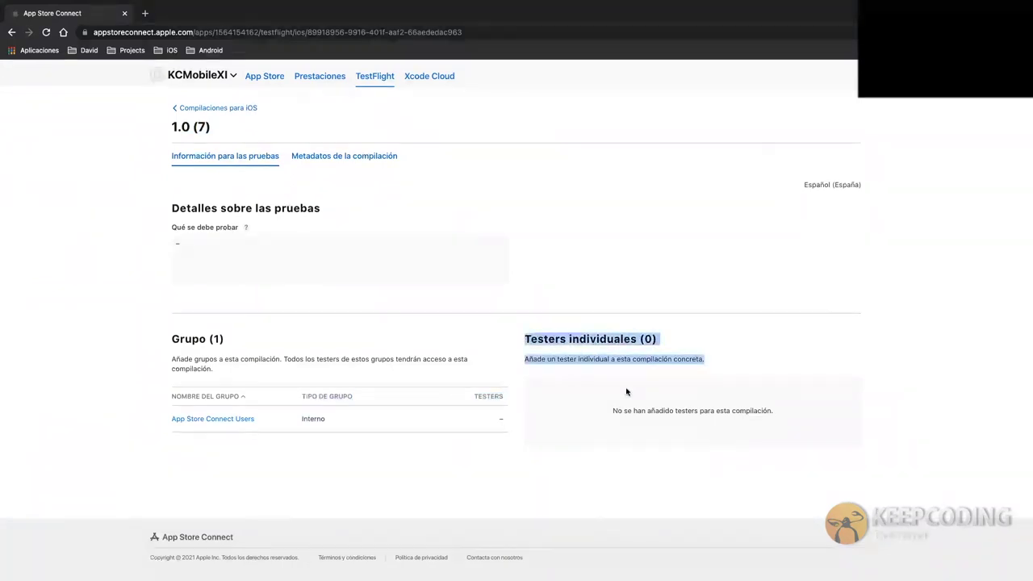
scroll(627, 392, "up", 2)
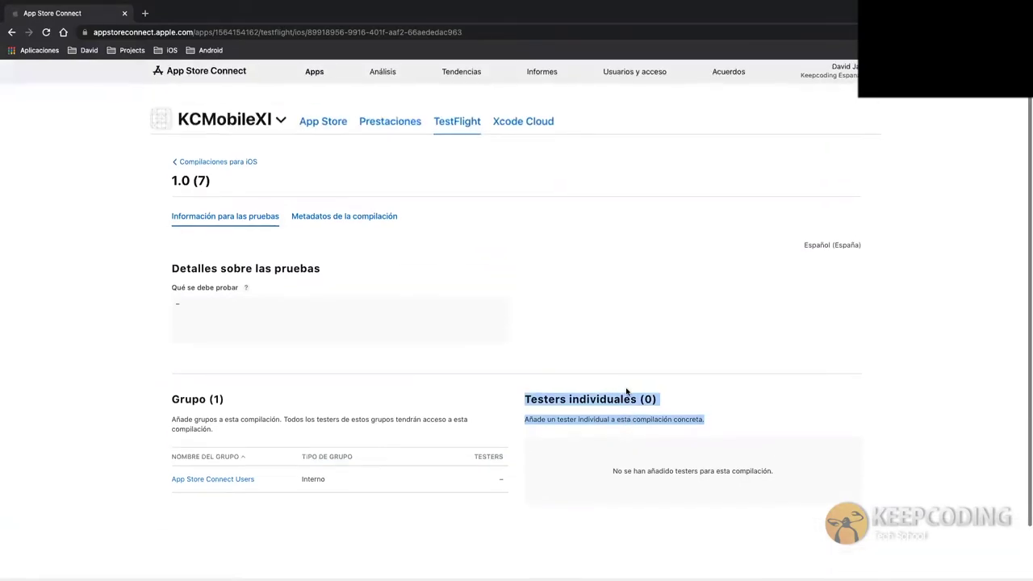
scroll(557, 283, "down", 2)
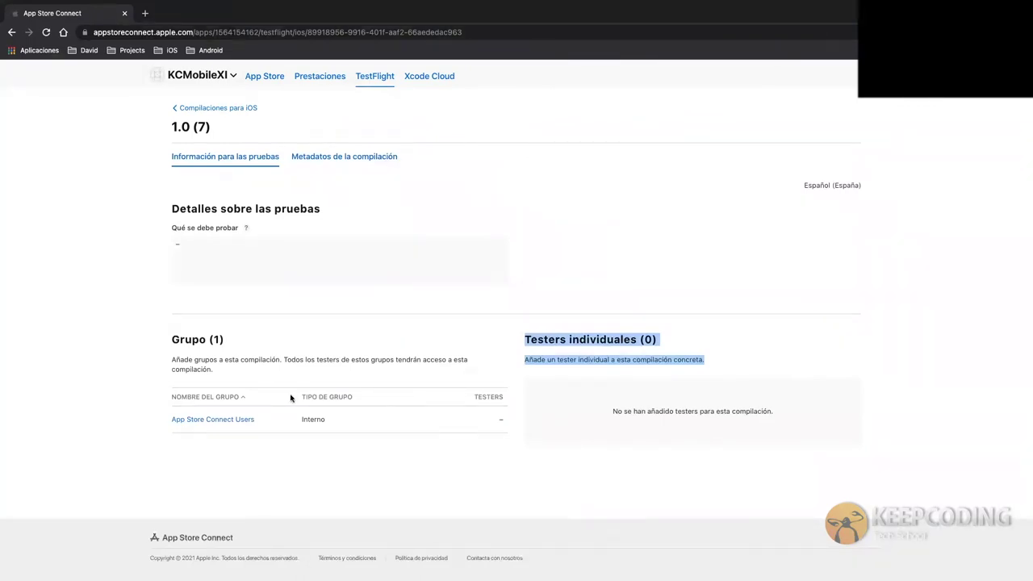
triple_click(673, 411)
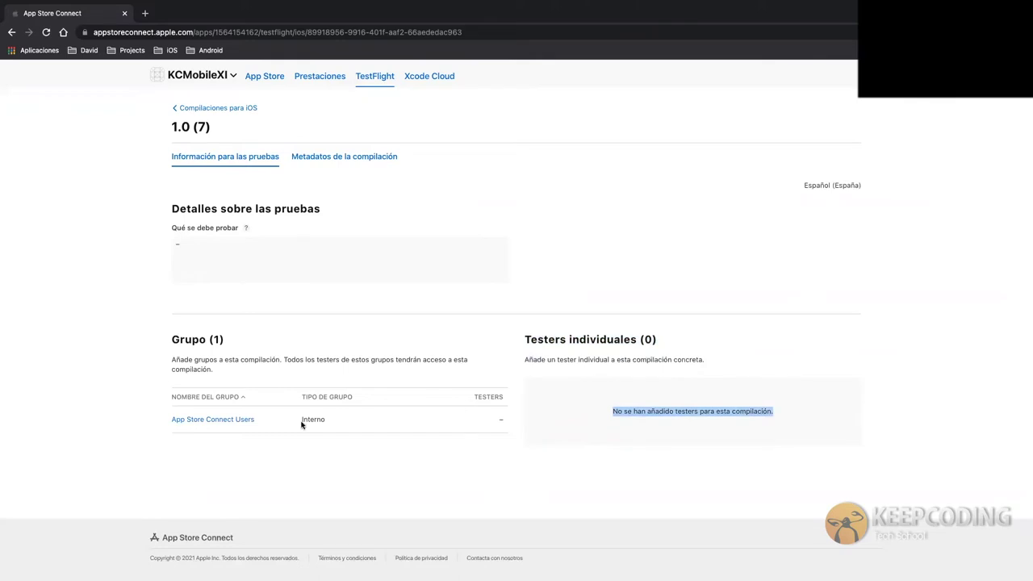
left_click(168, 418)
left_click_drag(168, 418, 258, 426)
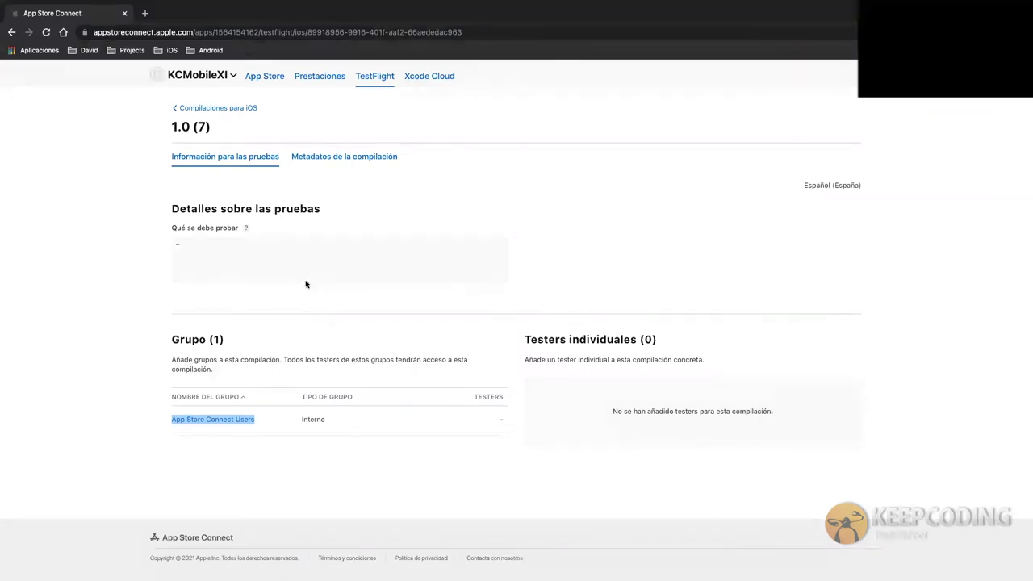
Examine build 7's metadata, including general information, minimum iOS version, compatible architectures and Store information.
scroll(304, 284, "up", 2)
left_click(355, 205)
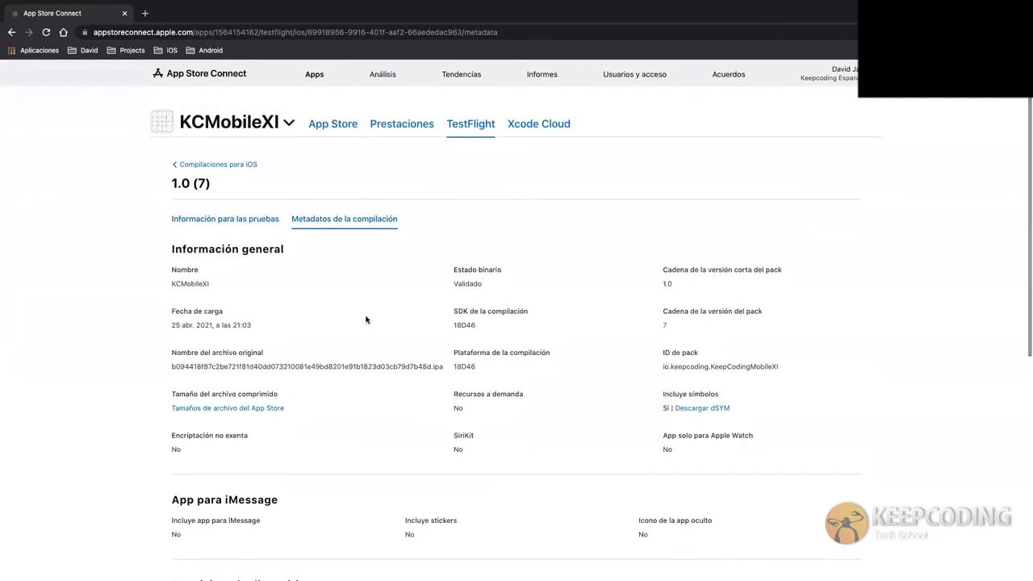
scroll(413, 331, "down", 2)
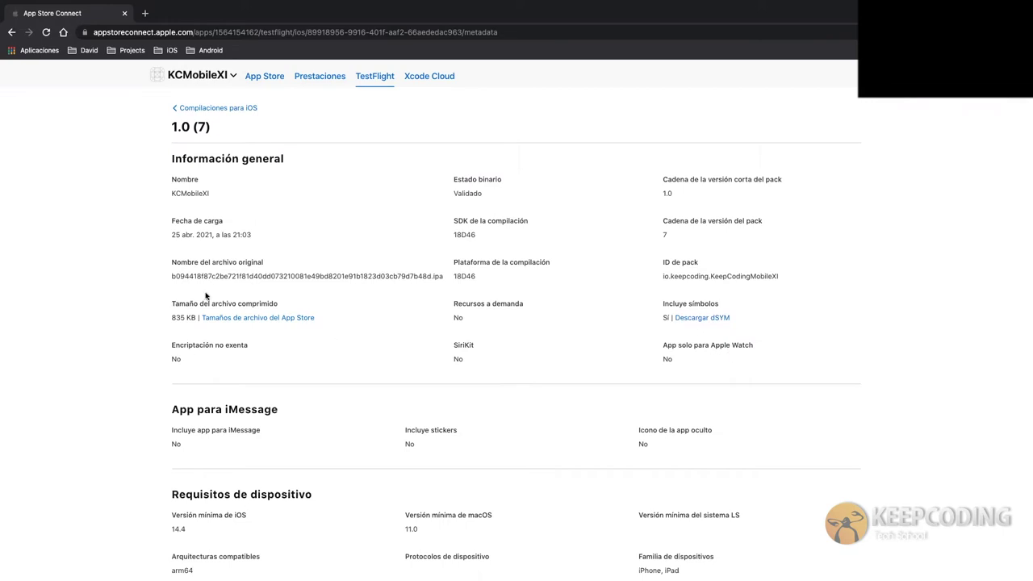
scroll(383, 414, "down", 5)
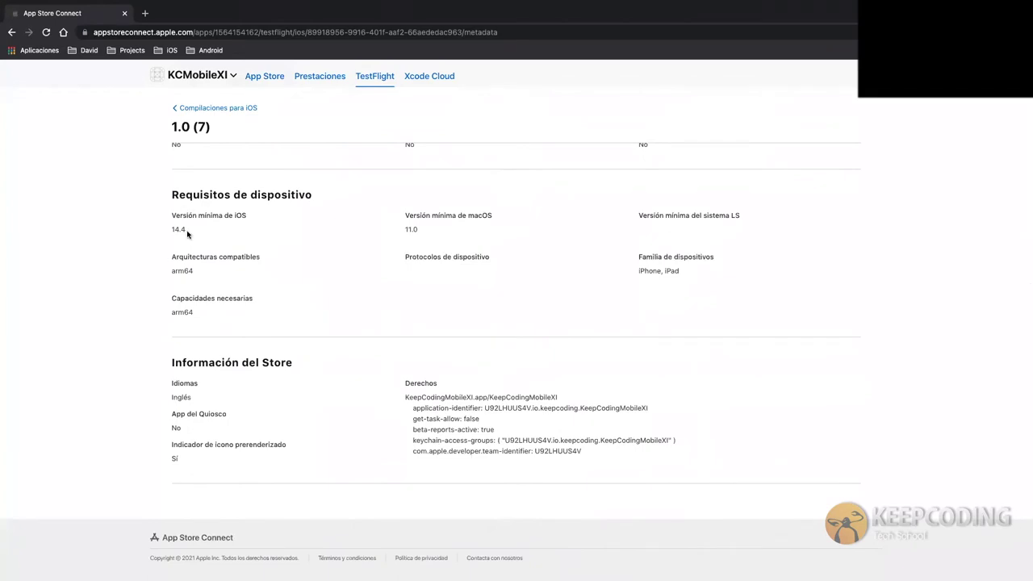
double_click(185, 232)
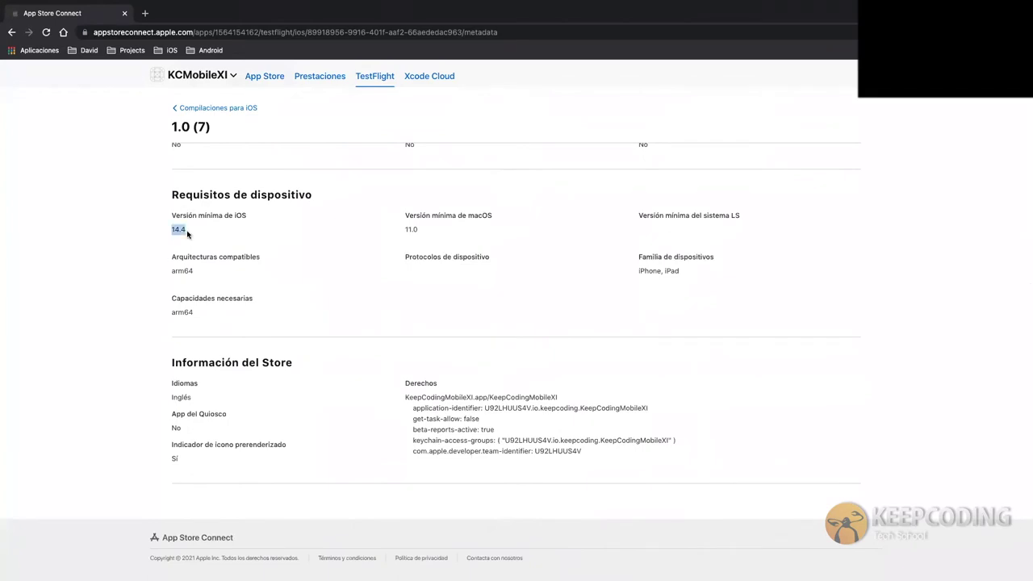
double_click(196, 272)
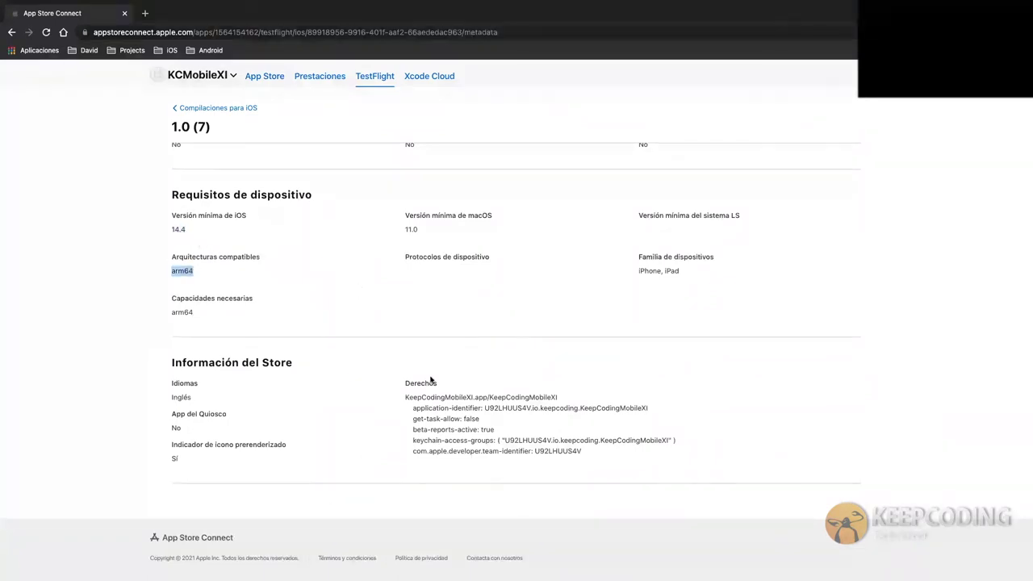
scroll(353, 473, "down", 1)
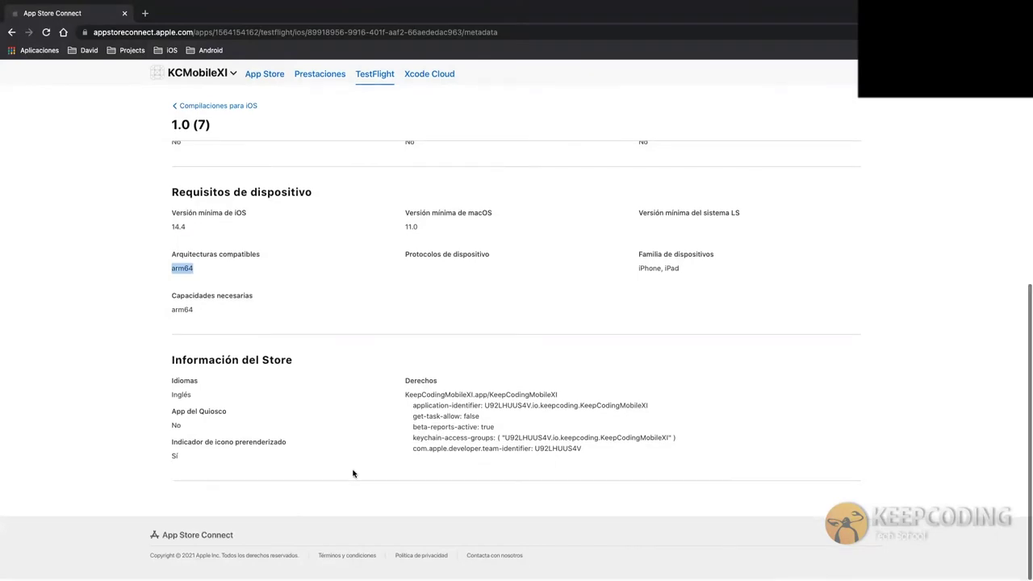
scroll(353, 313, "up", 6)
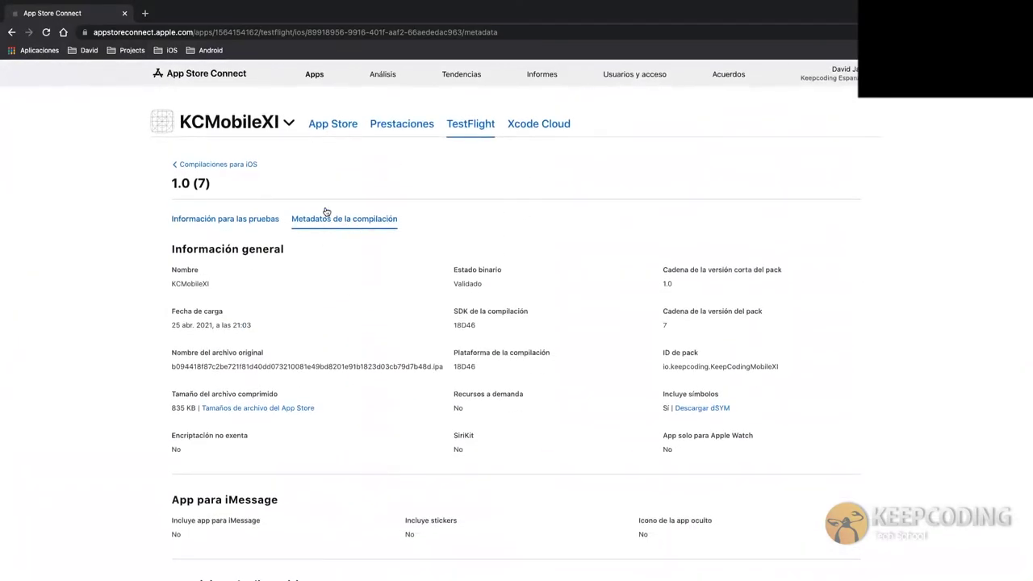
Review build 7's test information again and return to the list of iOS builds.
left_click(235, 217)
scroll(333, 331, "down", 2)
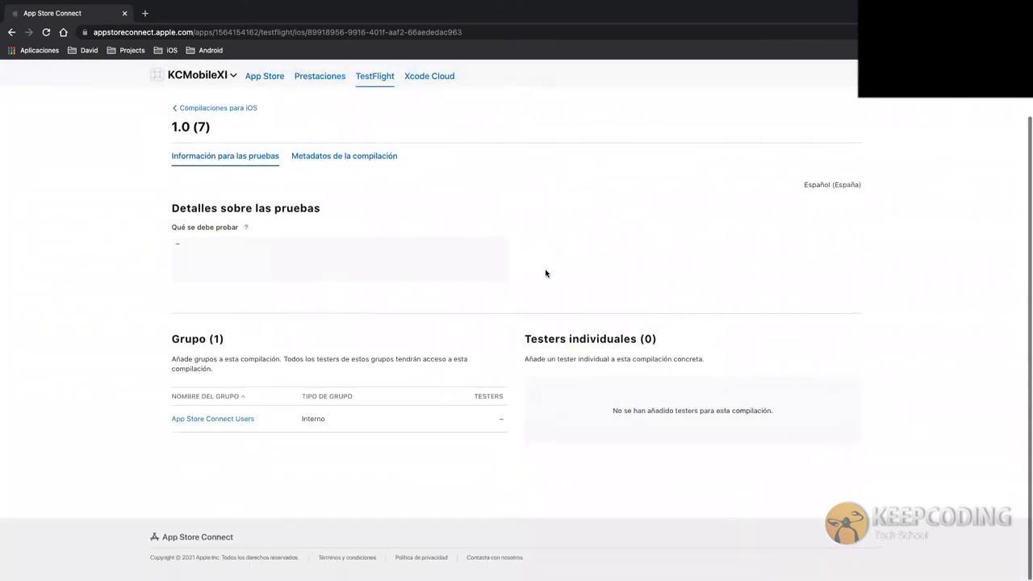
scroll(418, 248, "up", 2)
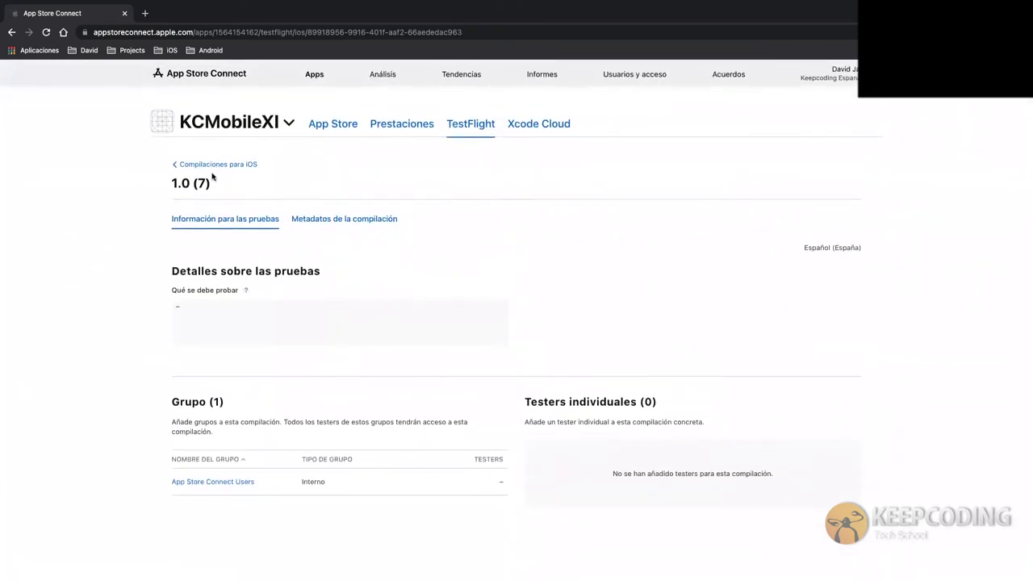
left_click(213, 167)
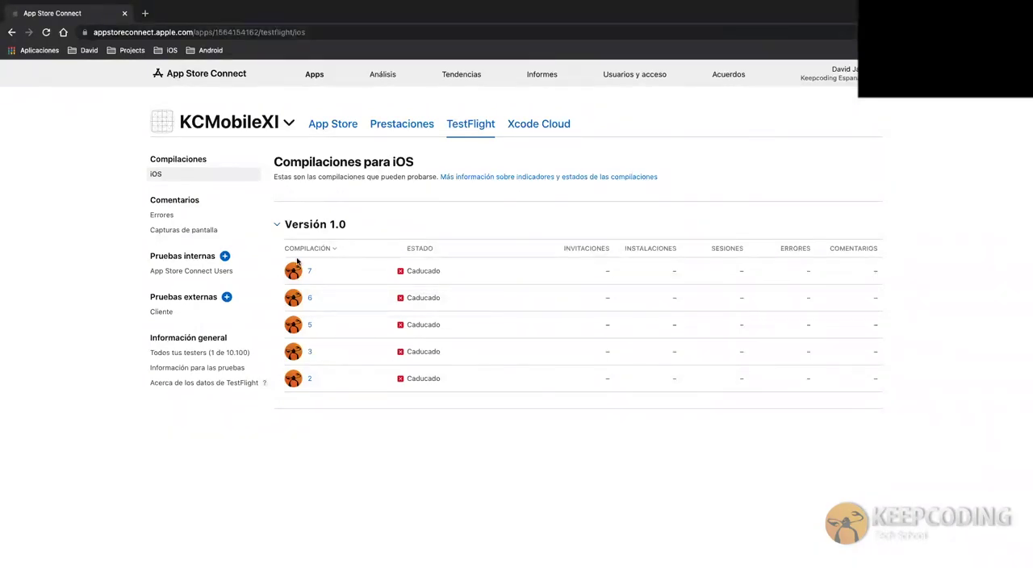
Check build 7's status, reopen the build to inspect its App Store Connect Users group, and return to the iOS builds list.
double_click(417, 271)
left_click(383, 203)
left_click(309, 272)
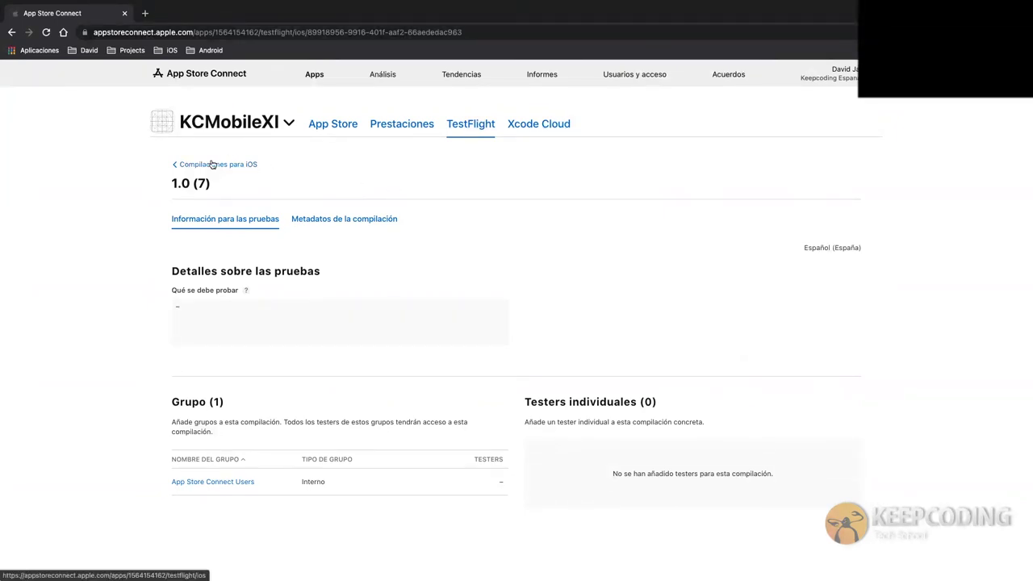
left_click_drag(150, 483, 447, 486)
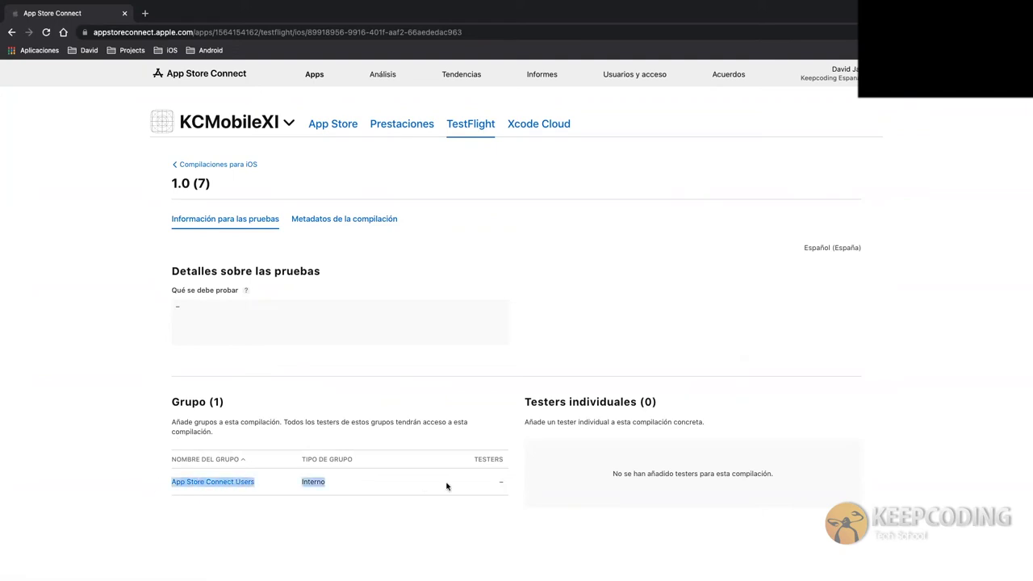
left_click(242, 513)
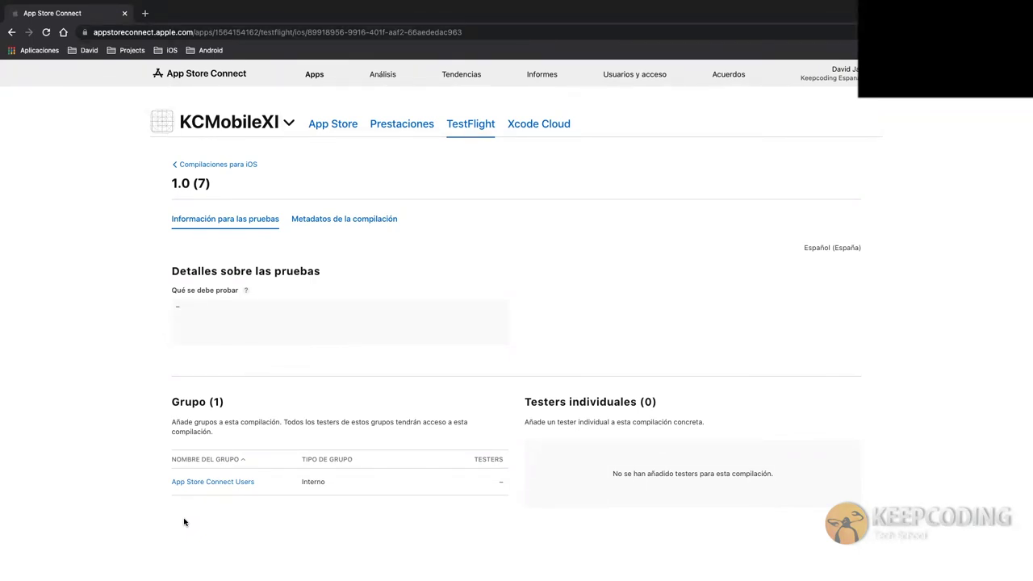
left_click(198, 164)
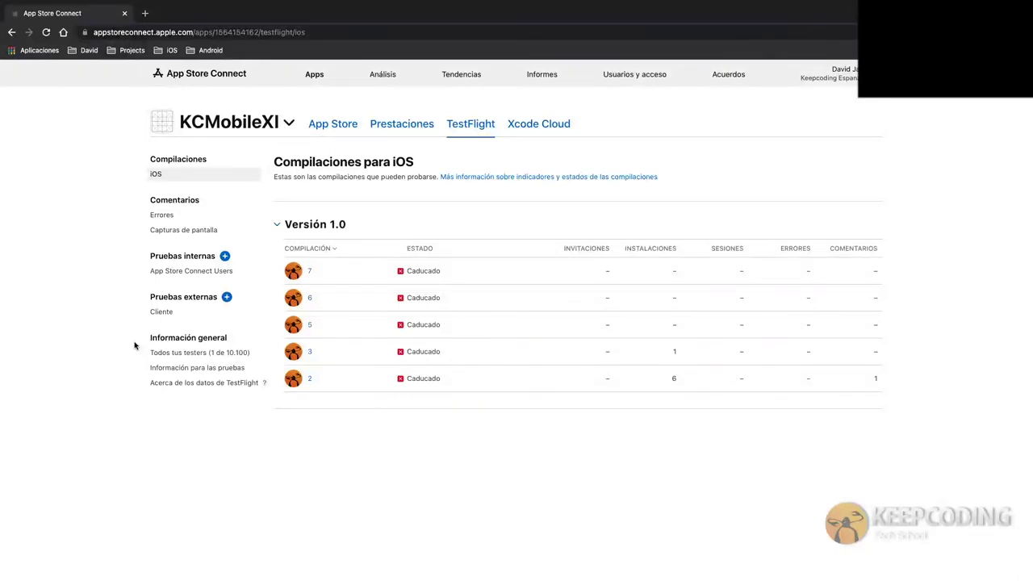
Open the app's general test information and review the beta description, feedback e-mail, URLs and review contact fields.
left_click(181, 356)
left_click(234, 367)
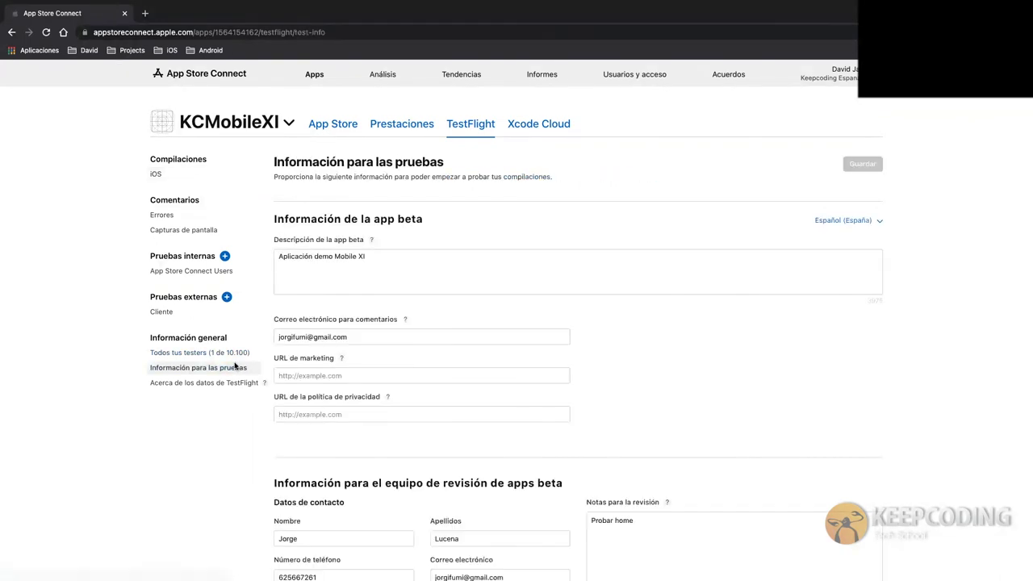
double_click(314, 257)
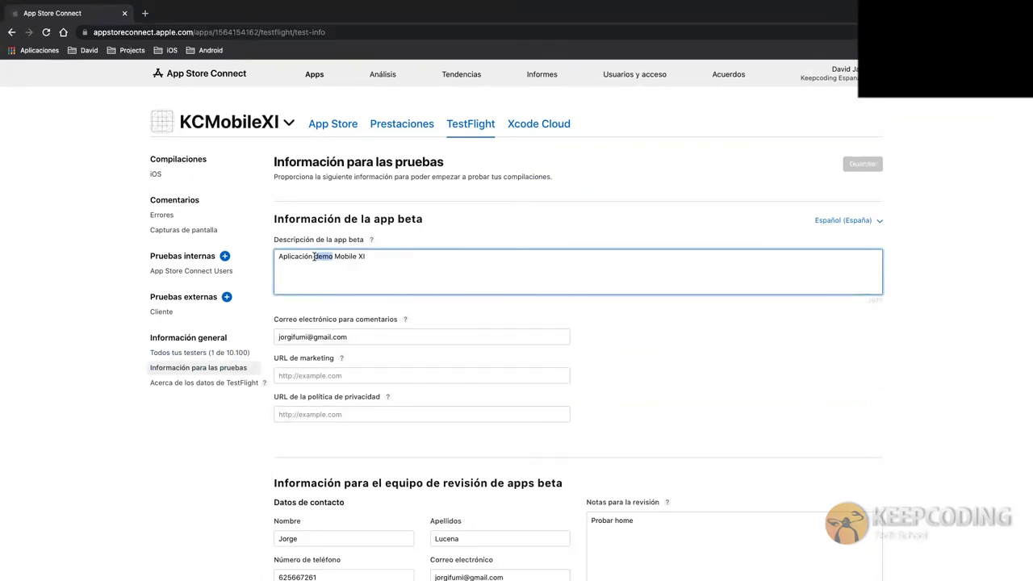
scroll(314, 256, "down", 2)
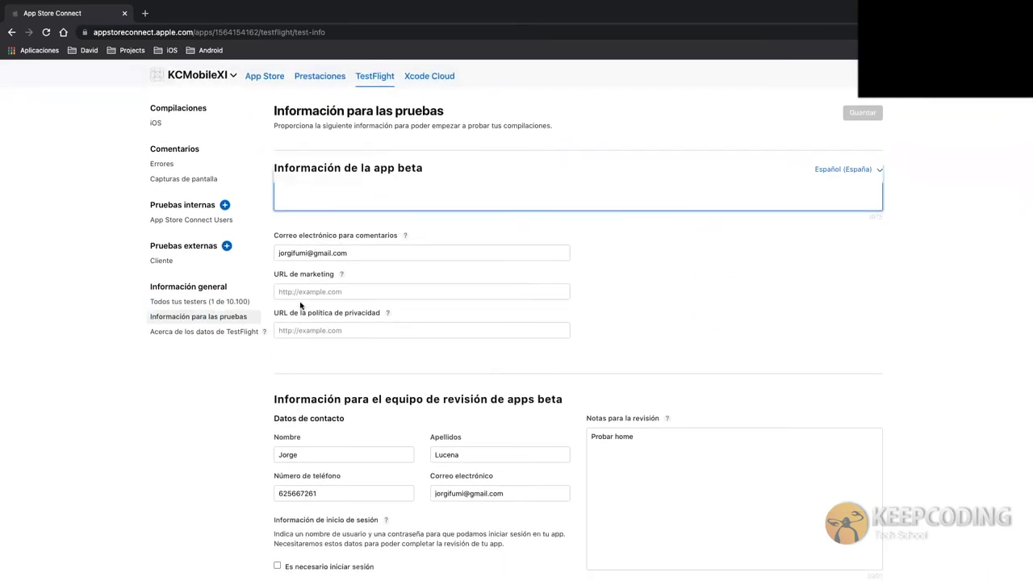
scroll(303, 305, "down", 1)
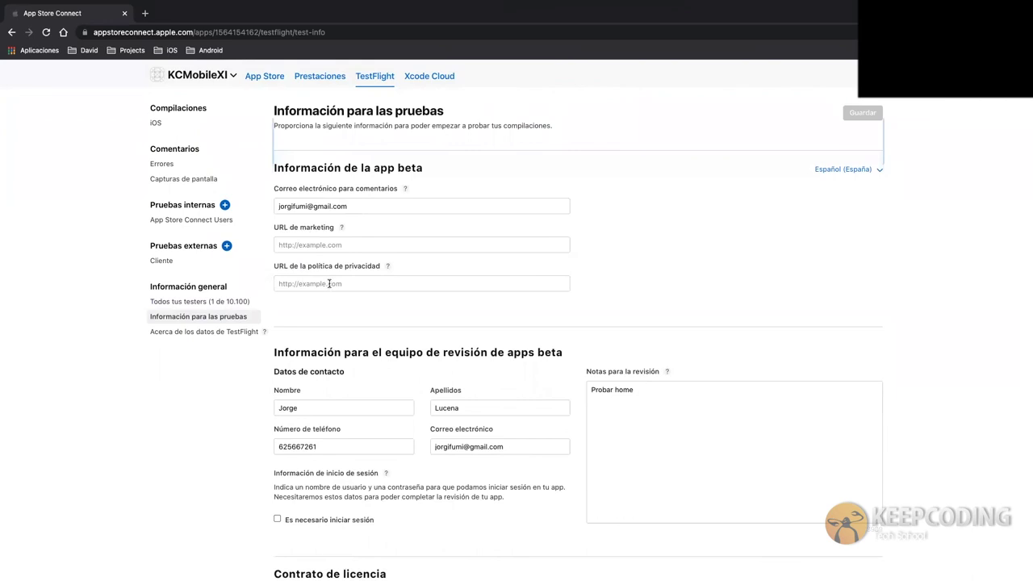
scroll(330, 284, "down", 2)
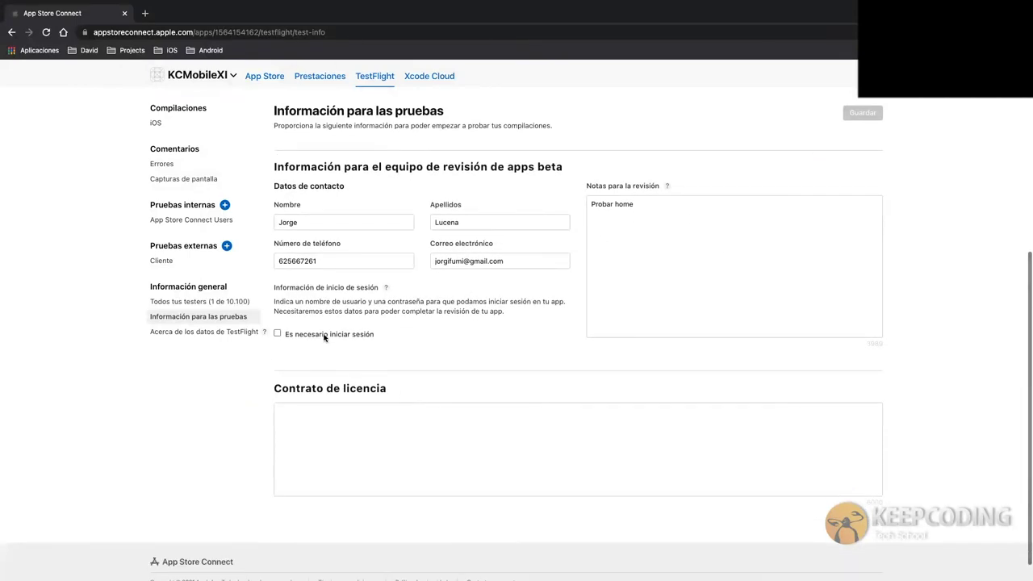
Mark sign-in as required for the beta review team to view the credential fields, and clear the option again.
left_click(325, 337)
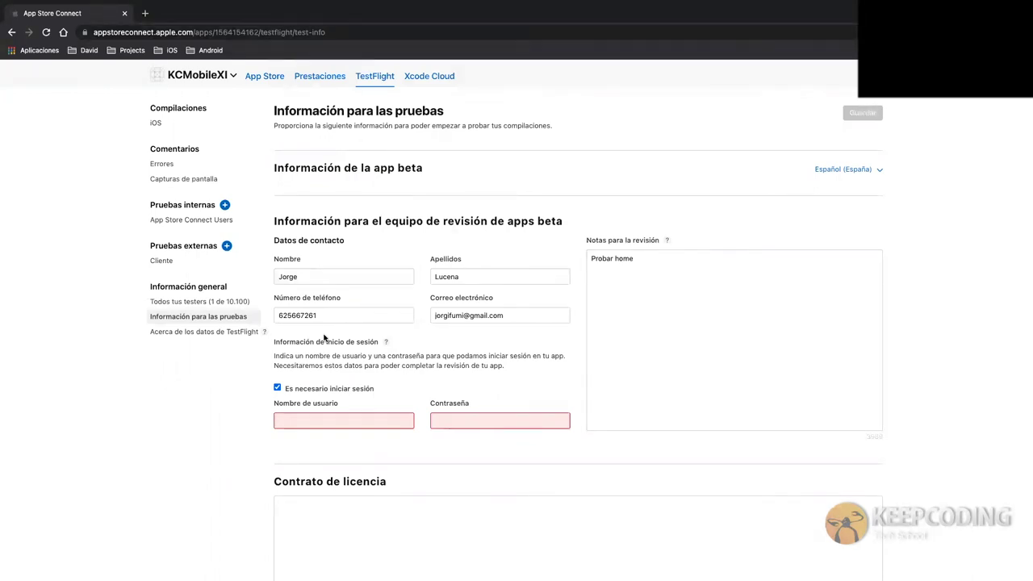
left_click(277, 389)
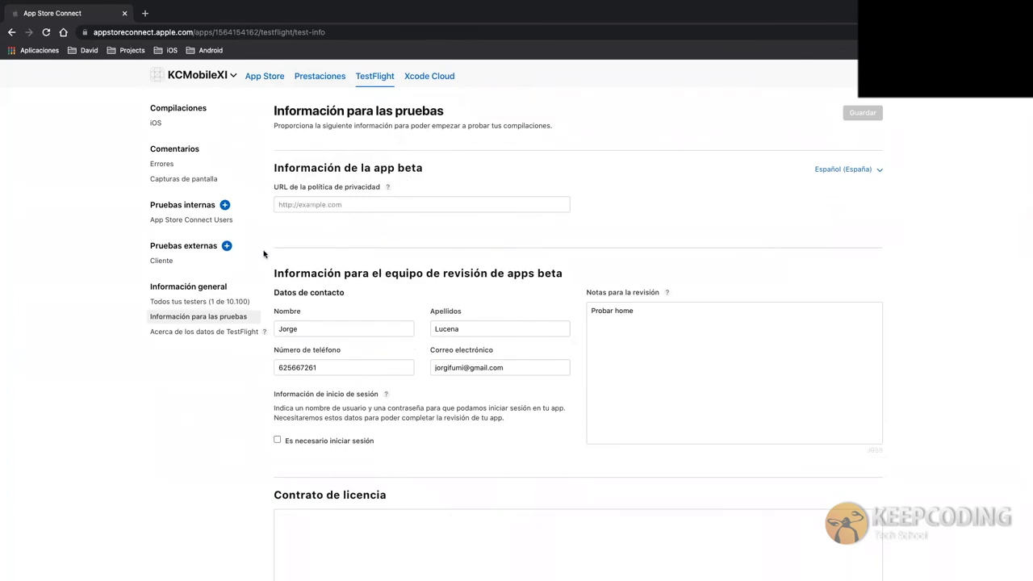
scroll(264, 284, "up", 1)
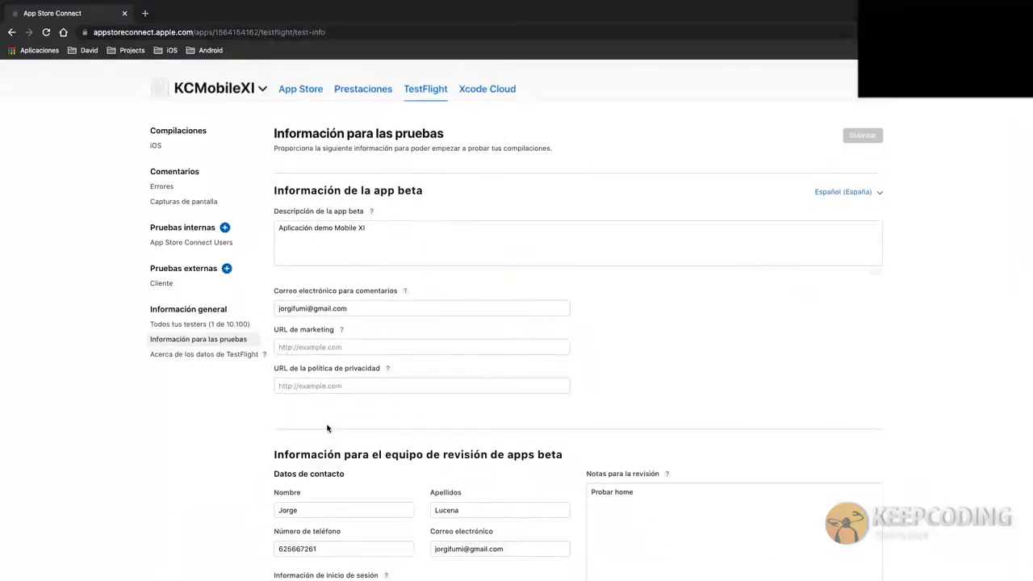
scroll(330, 429, "up", 2)
Review the testers' crash feedback and screenshot feedback, and return to the iOS builds list.
left_click(162, 215)
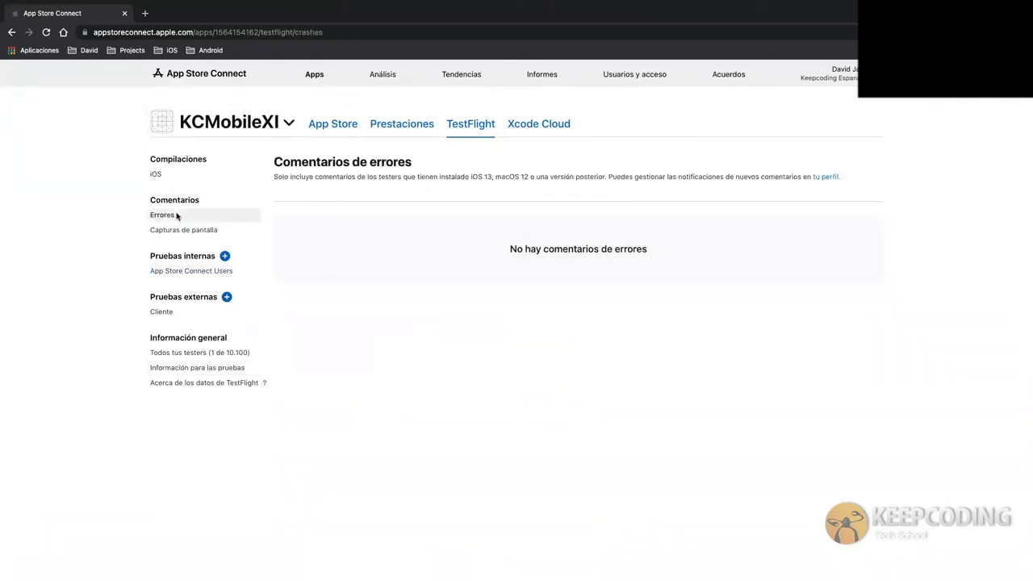
left_click(180, 227)
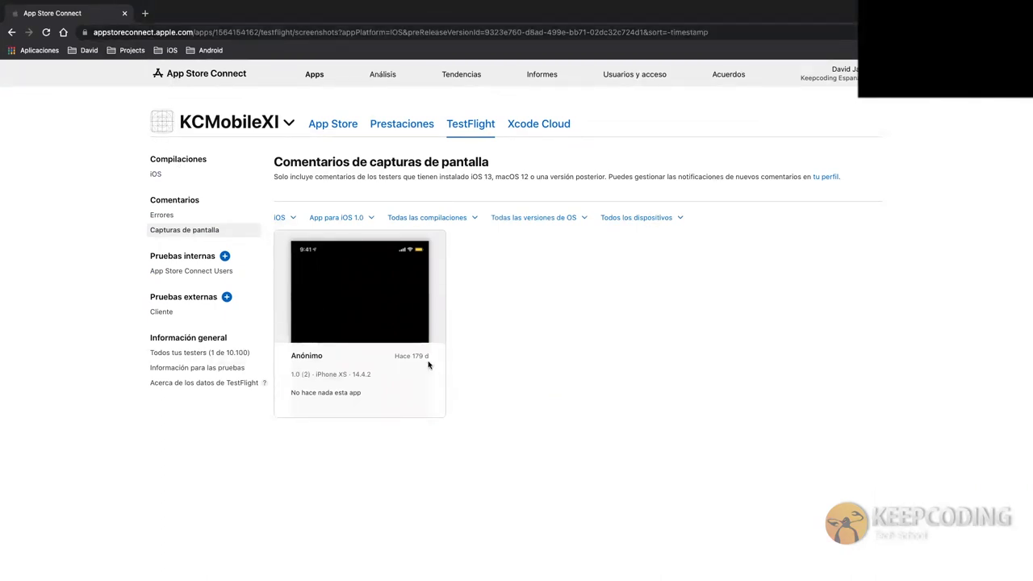
left_click(158, 175)
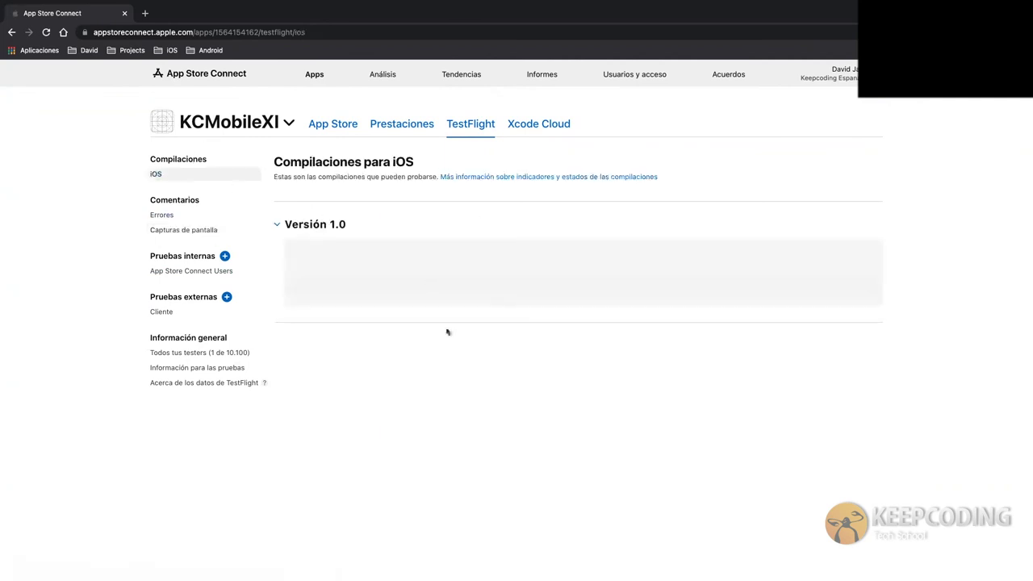